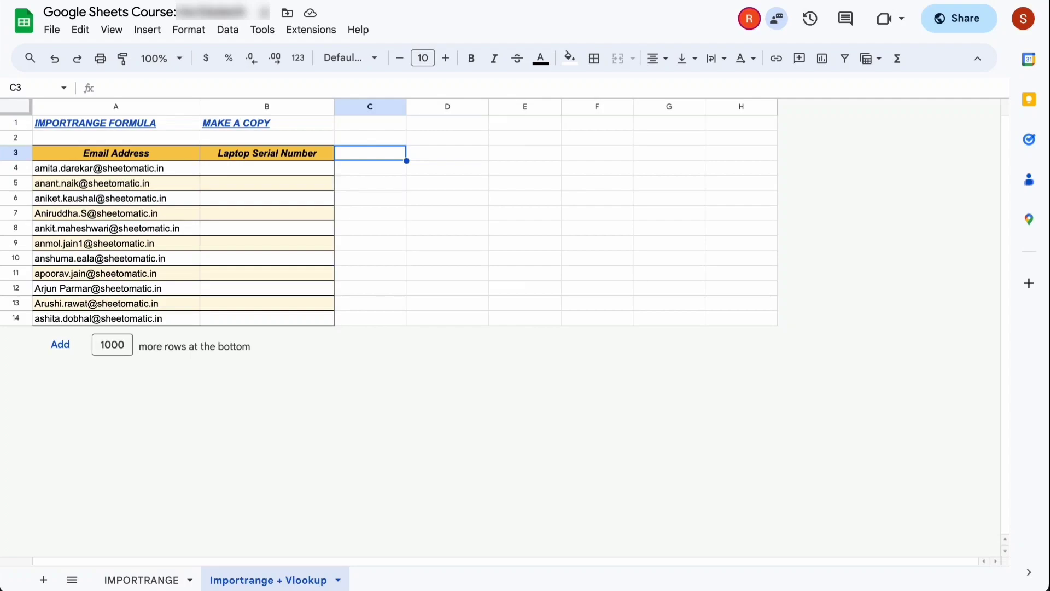
- Open the source workbook linked from cell B1 of the IMPORTRANGE sheet and review its owner emails and laptop serial numbers
click(141, 581)
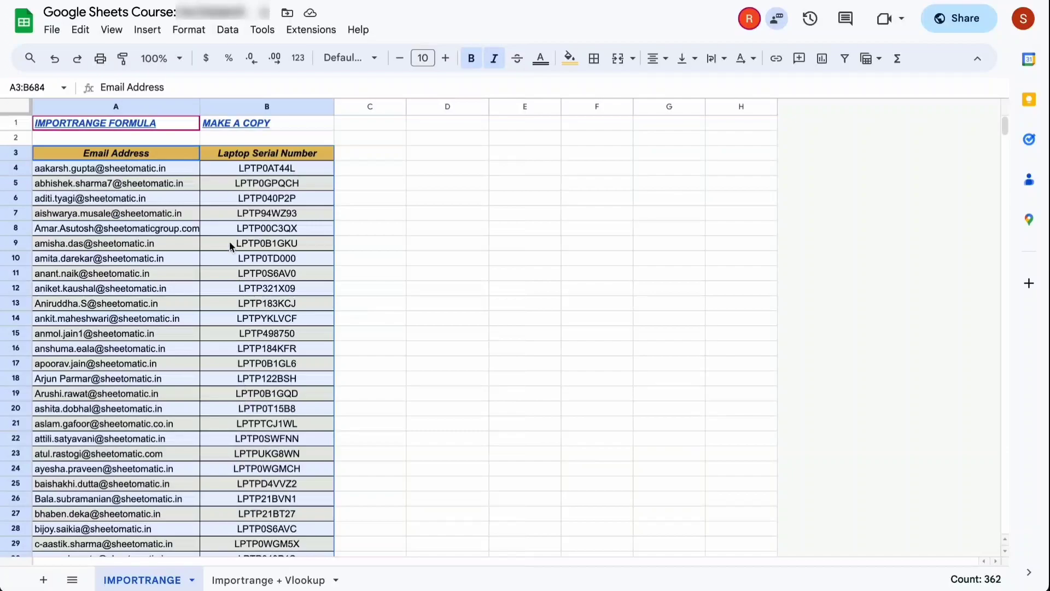
click(245, 169)
click(284, 123)
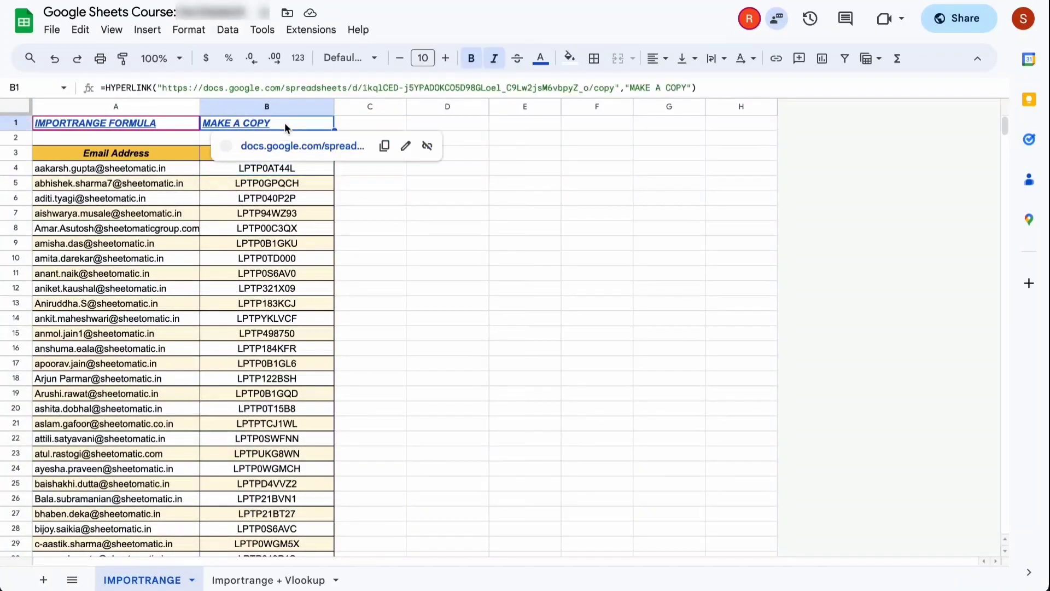
click(304, 146)
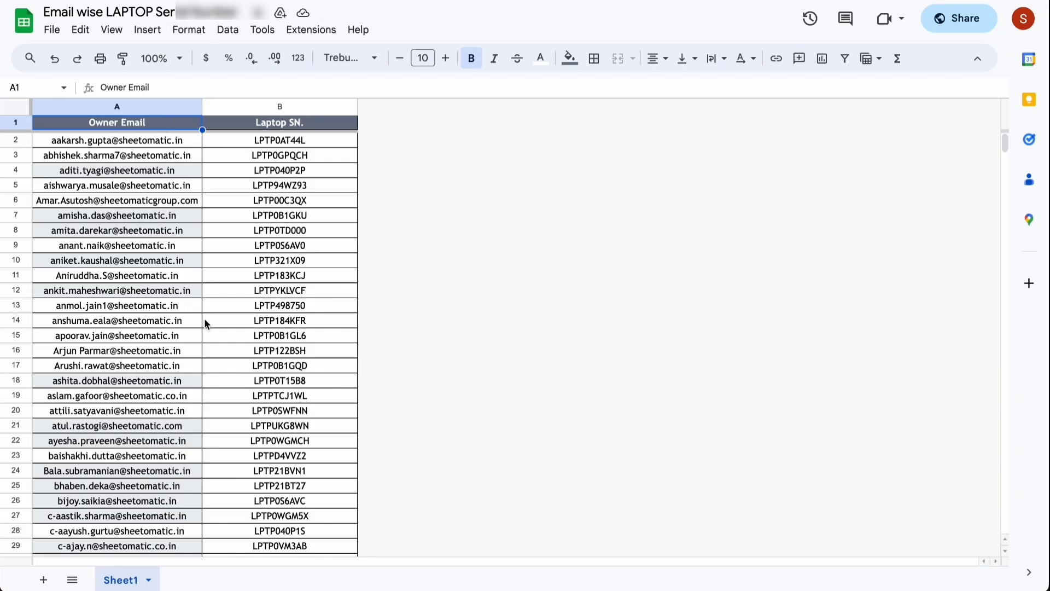
scroll(204, 323, down, 15)
scroll(205, 319, up, 15)
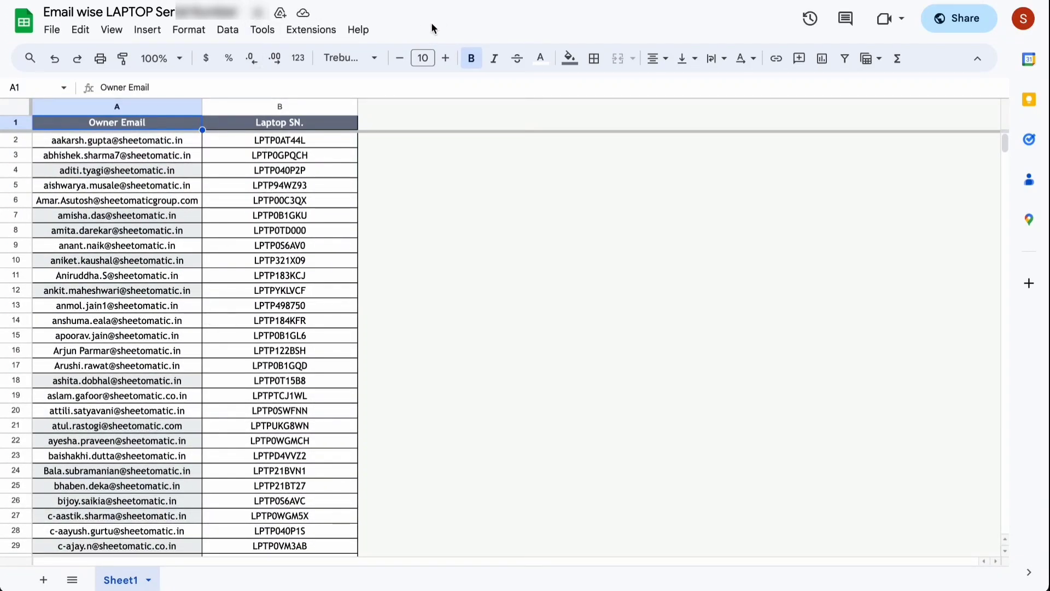
- Return to the course workbook and inspect the IMPORTRANGE formula in cell A4 of the IMPORTRANGE sheet
click(372, 1)
click(117, 184)
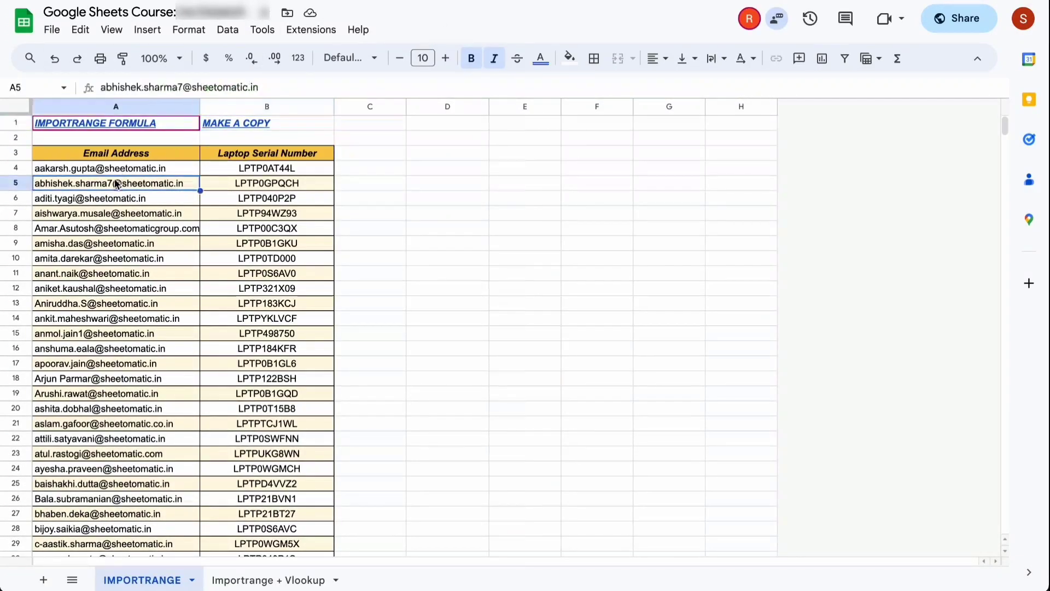
click(136, 166)
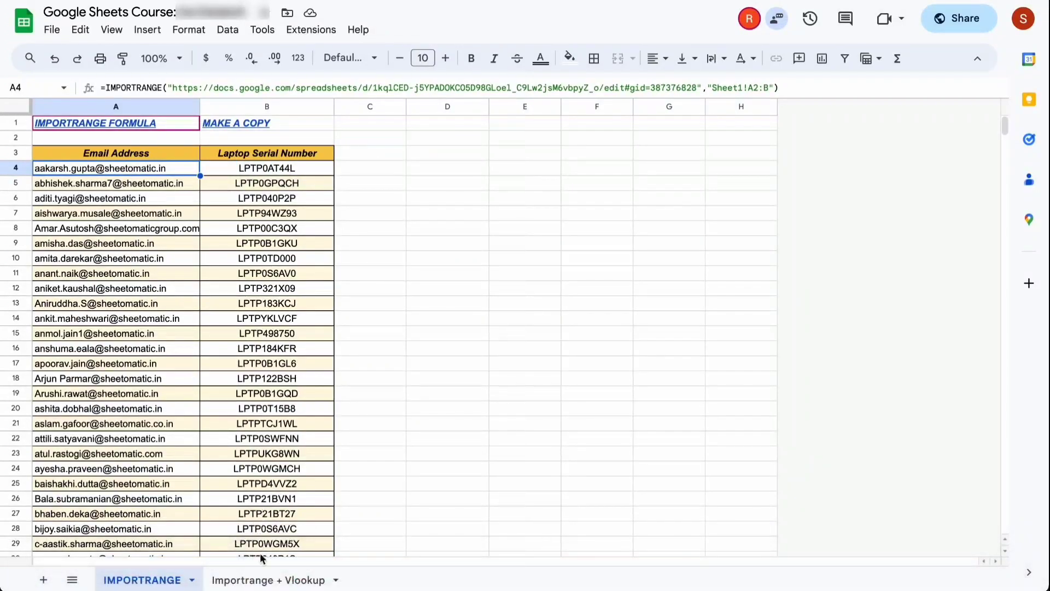
- Search the source workbook for the email address in A4 of the Importrange + Vlookup sheet and check its laptop serial number
click(261, 580)
click(169, 172)
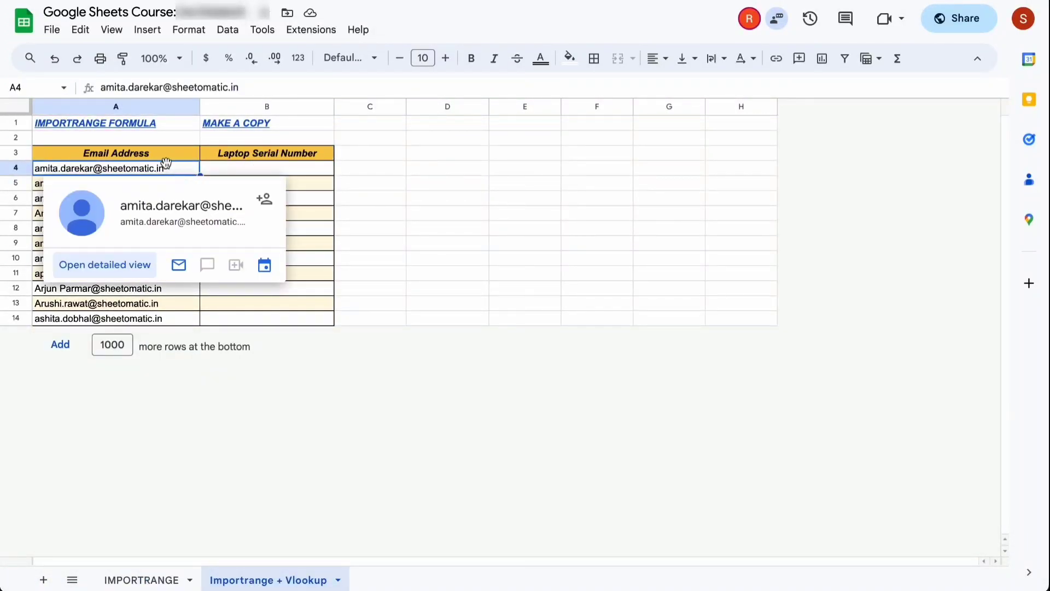
click(258, 170)
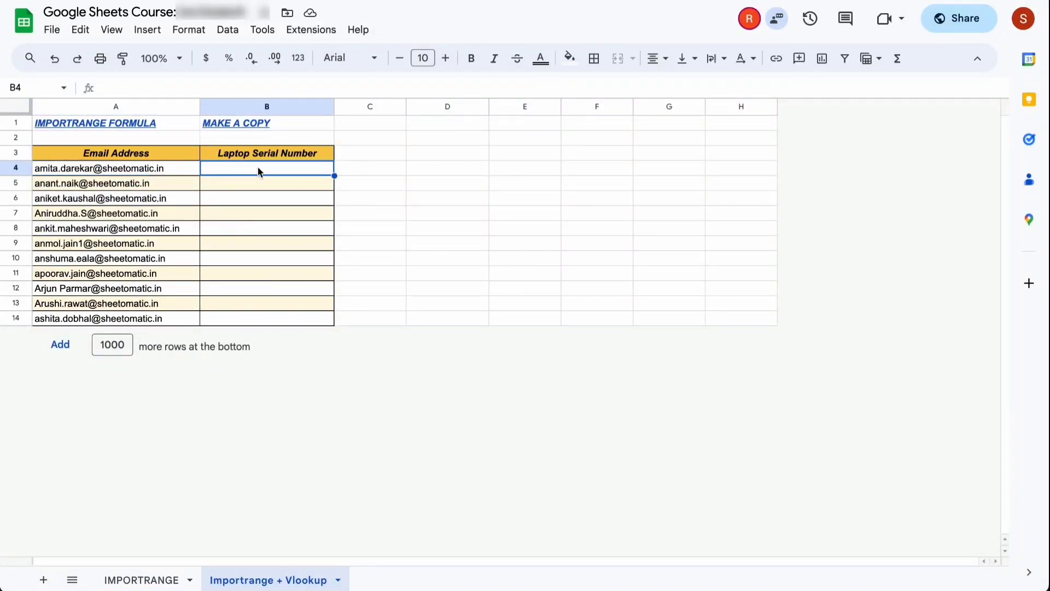
click(137, 168)
key(ctrl+c)
mouse_move(214, 126)
click(284, 145)
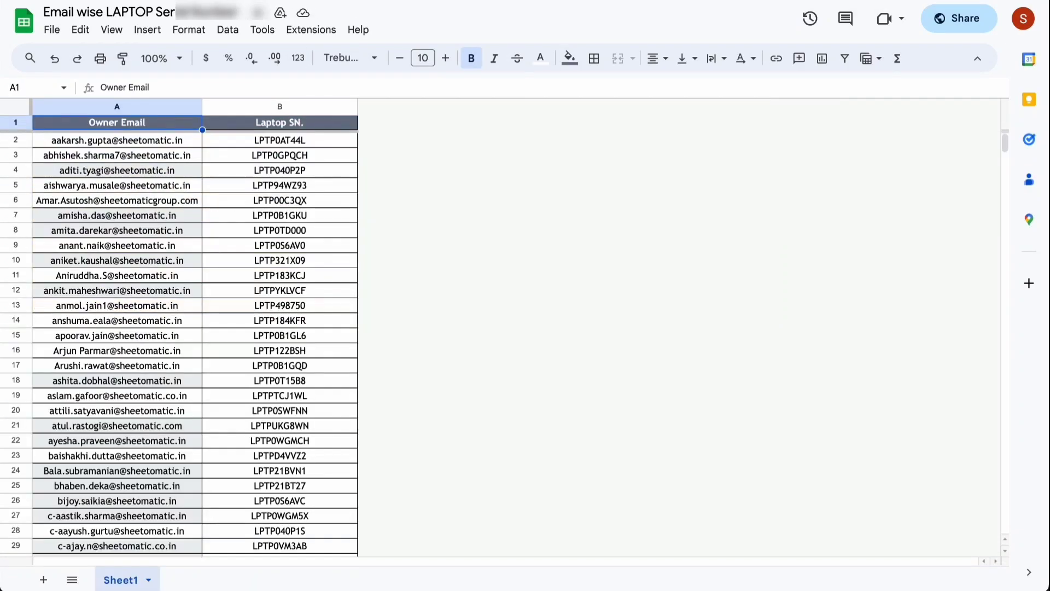
key(ctrl+f)
key(ctrl+v)
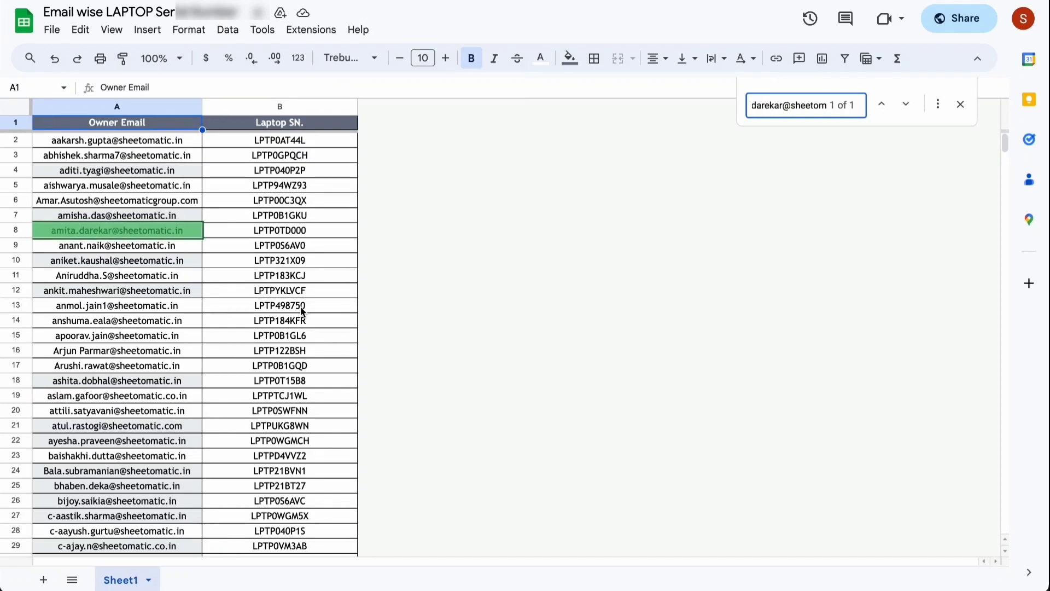
click(271, 234)
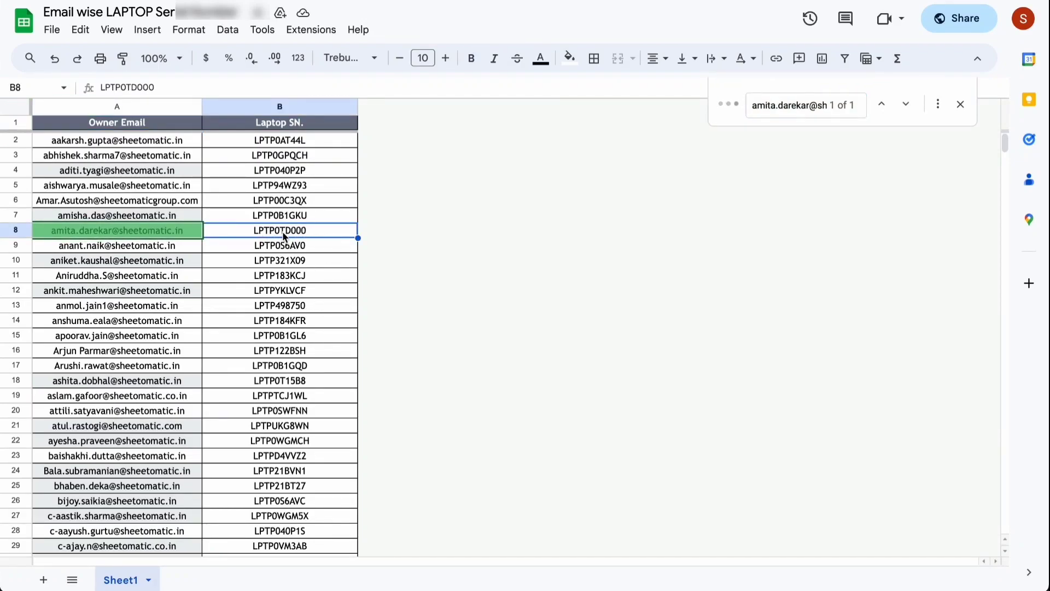
click(246, 1)
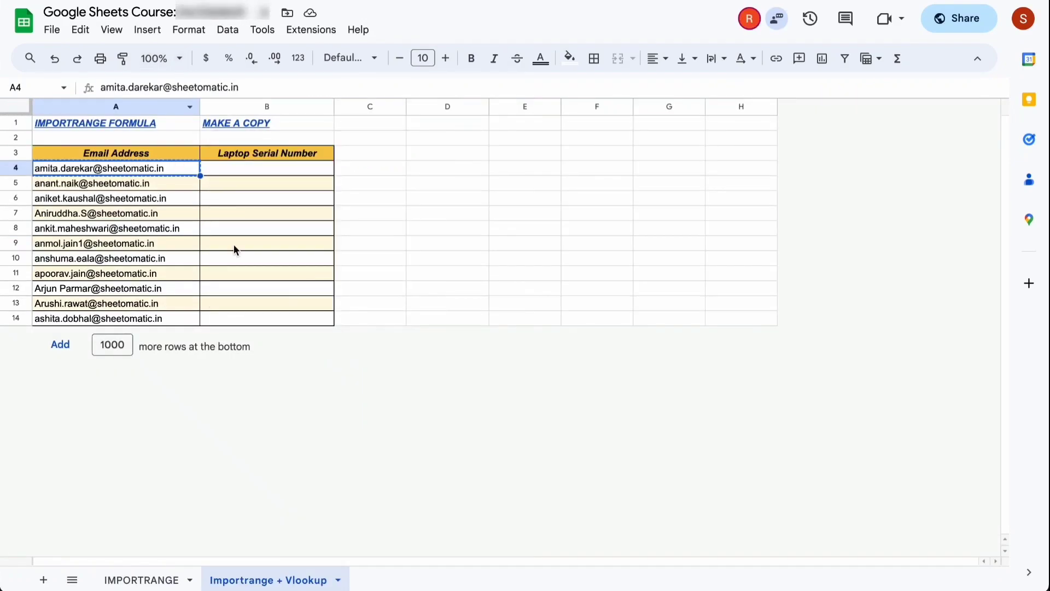
- Begin a VLOOKUP formula in B4 of the Importrange + Vlookup sheet with A4 as the search key
click(252, 170)
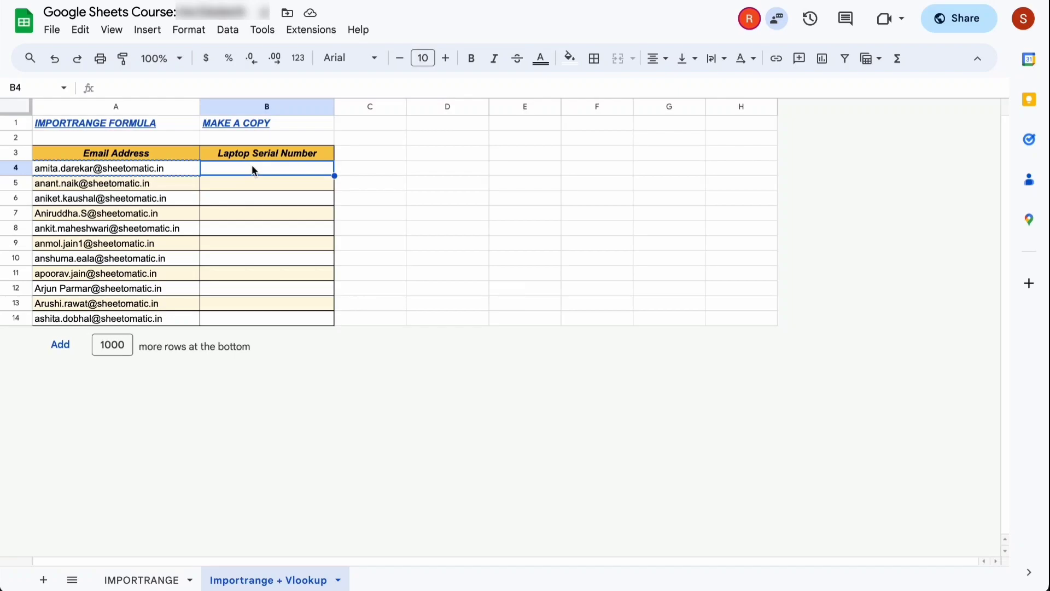
click(156, 170)
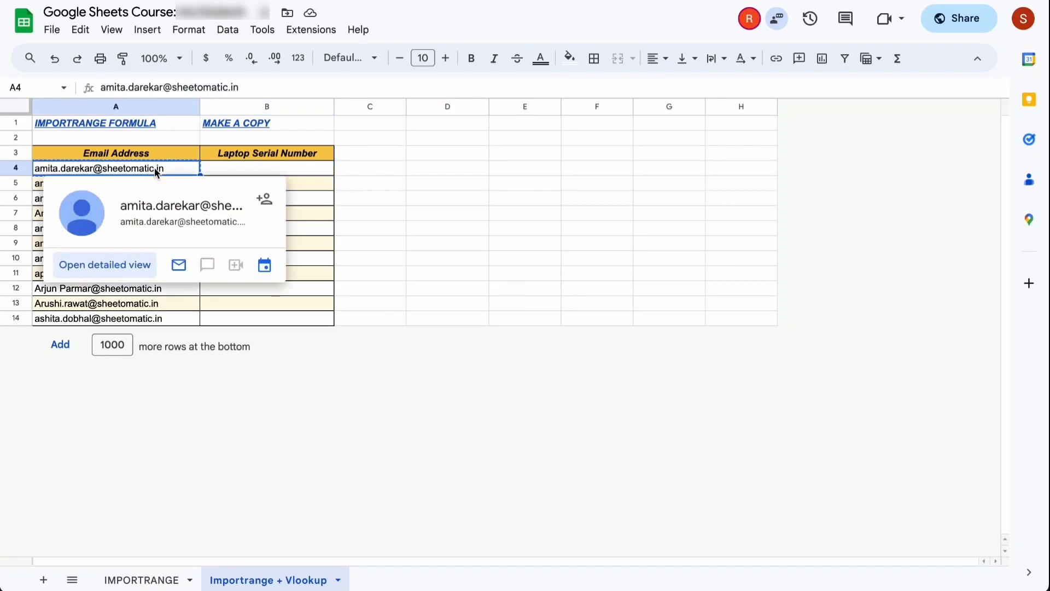
click(254, 174)
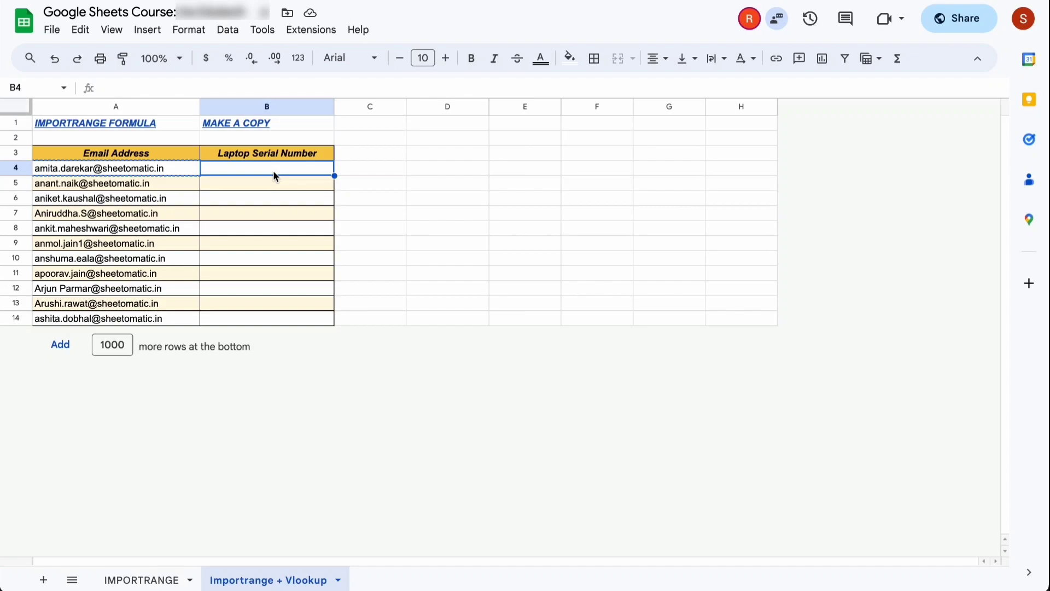
text(=)
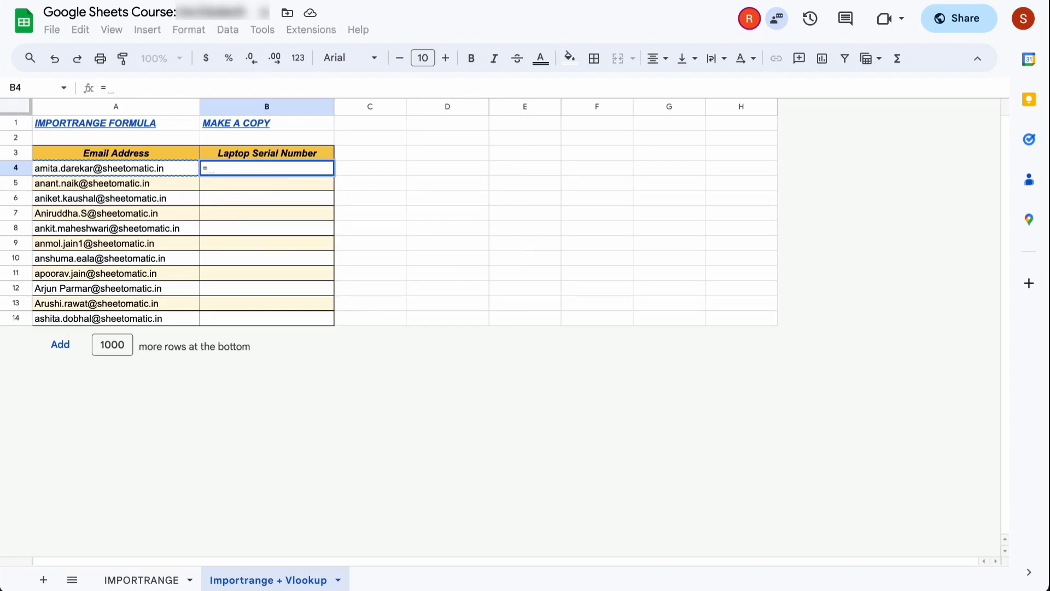
text(VLOOKUP()
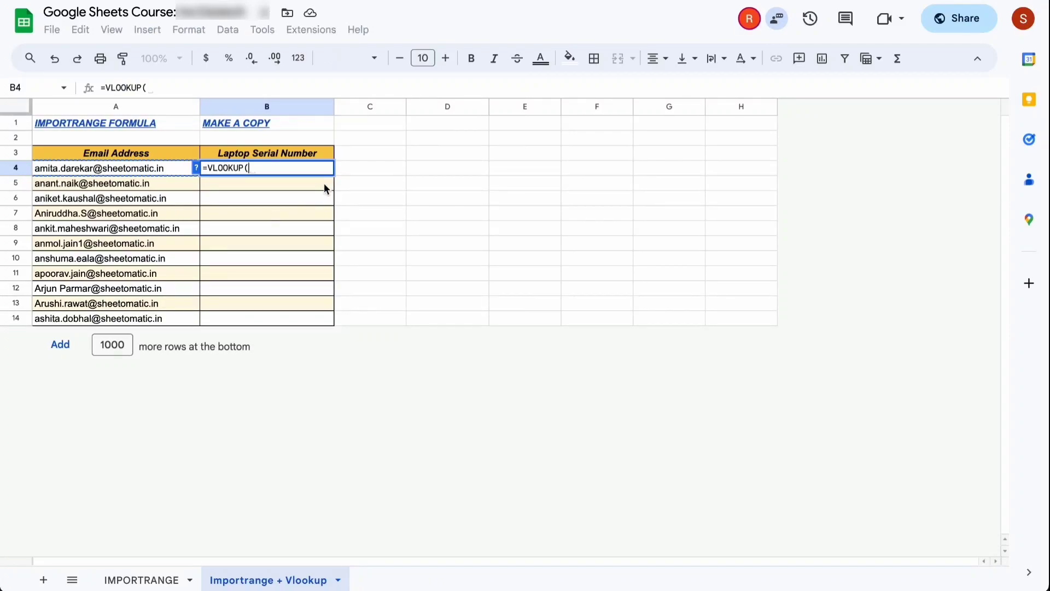
click(133, 171)
text(,)
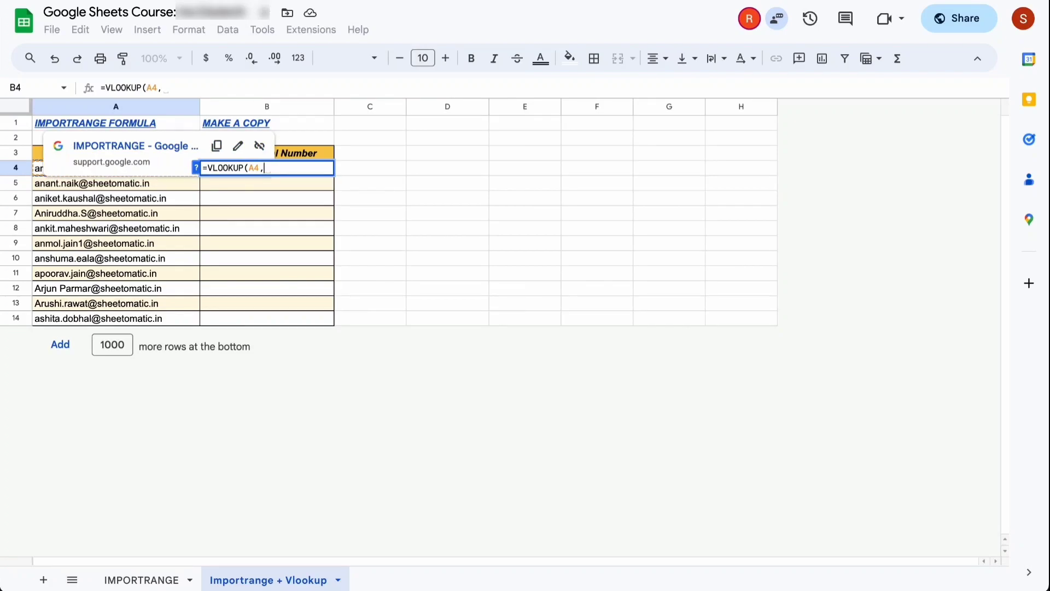
- Copy the web address of the source workbook and return to the unfinished formula in the course workbook
click(427, 1)
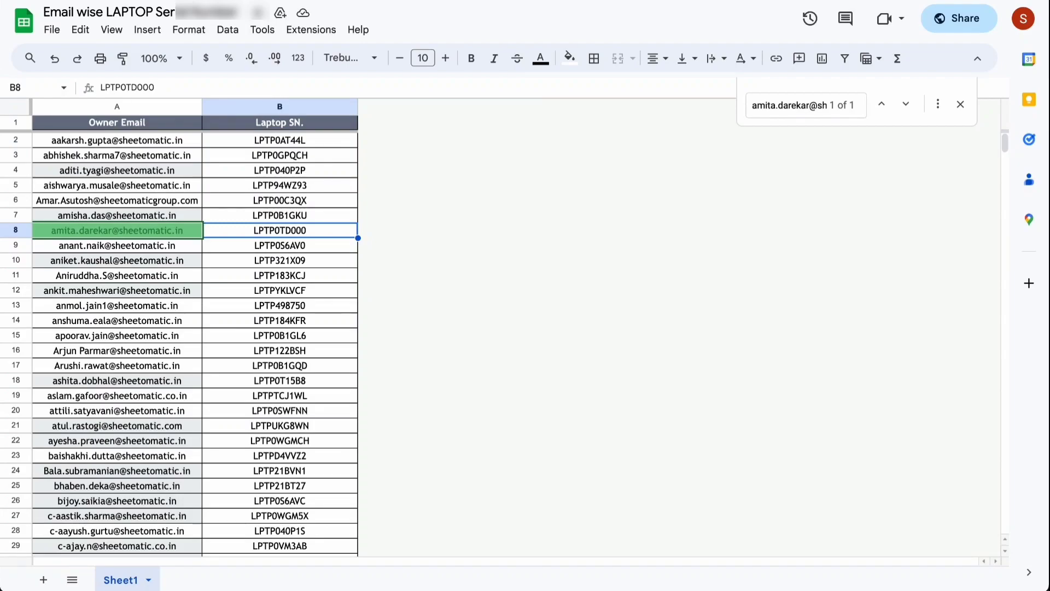
right_click(406, 1)
click(427, 99)
click(295, 1)
- Nest IMPORTRANGE as the VLOOKUP range in B4, using the copied source workbook URL and the range "A:B"
text(impo)
text(rtr)
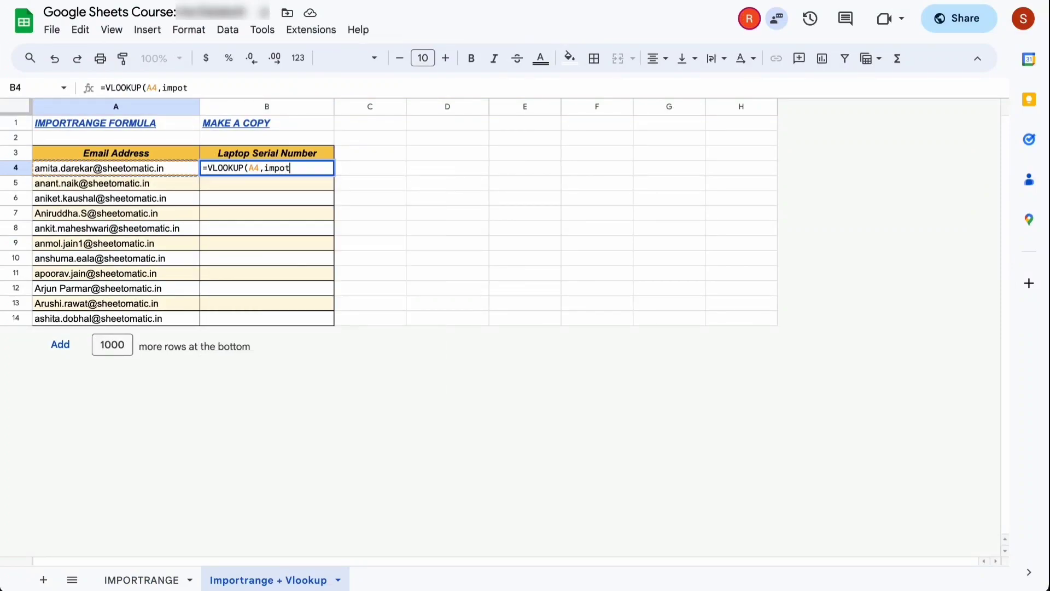
key(Tab)
text(")
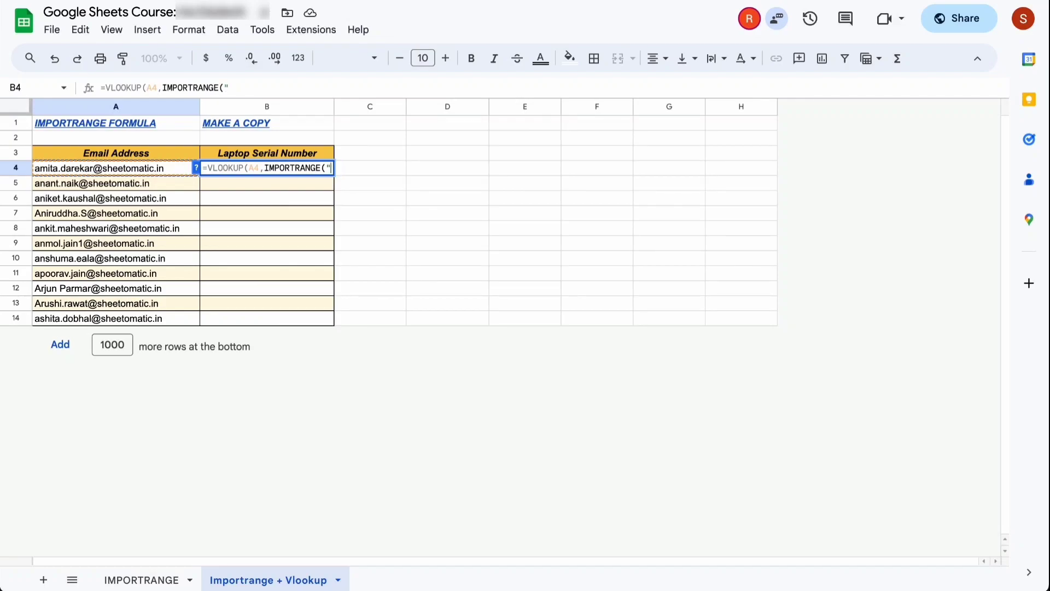
key(ctrl+v)
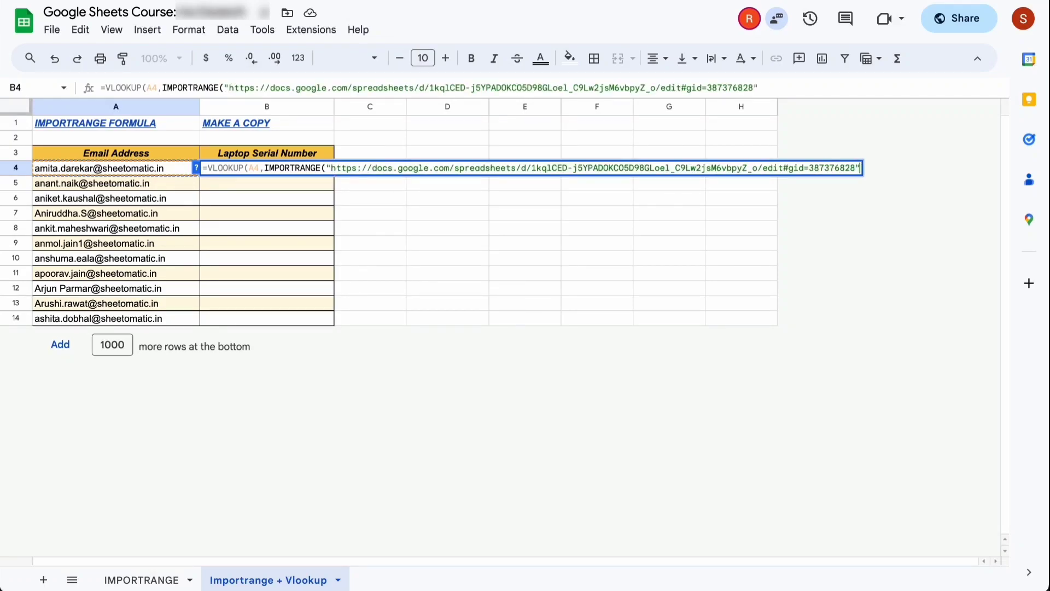
text(",""))
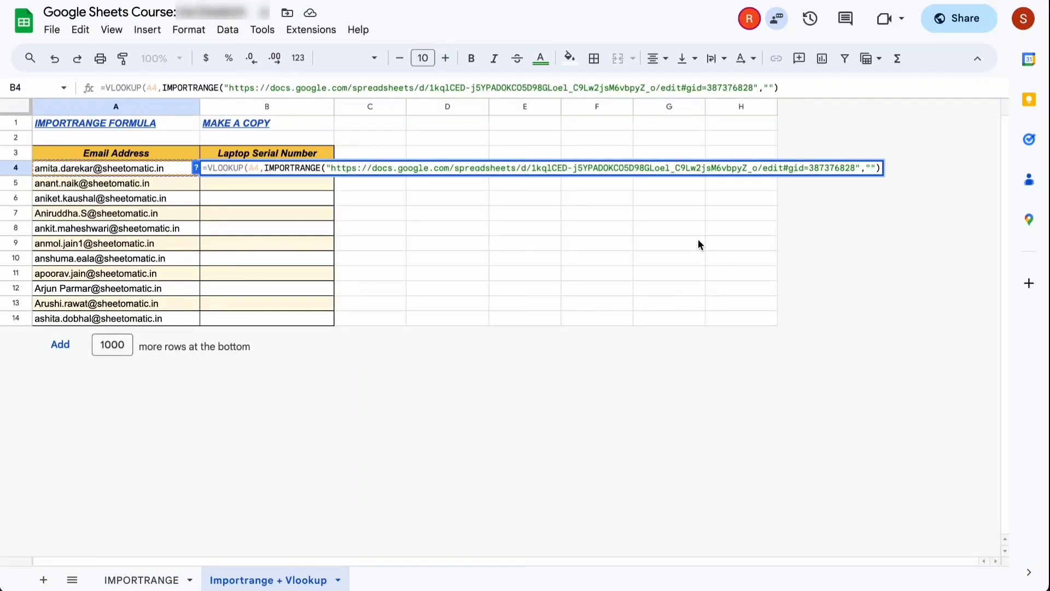
text(A:B"),)
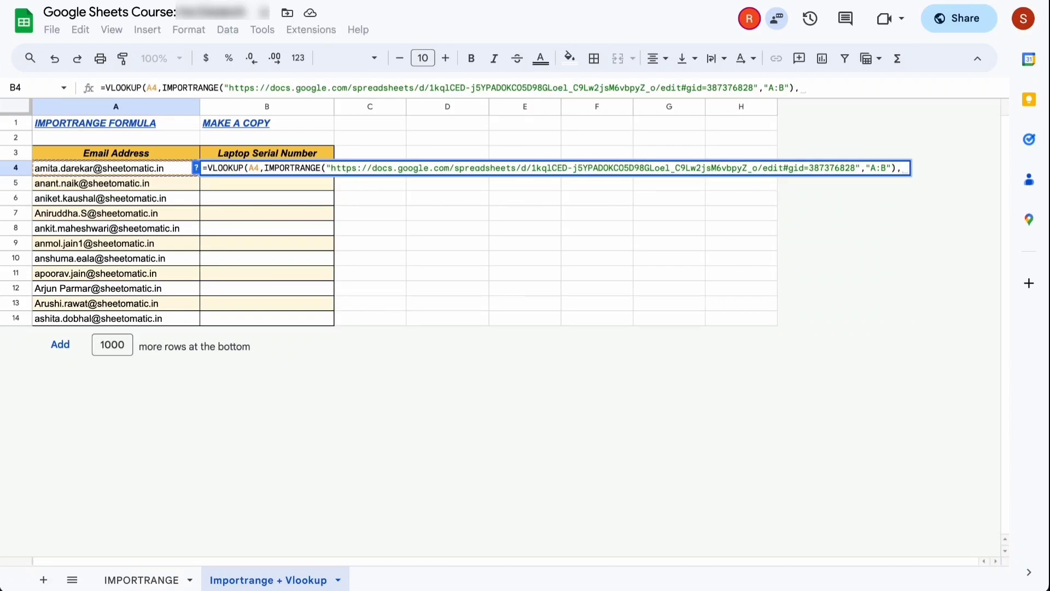
- Check the serial number column in the source workbook and complete the B4 VLOOKUP with index 2 and exact match 0
click(224, 1)
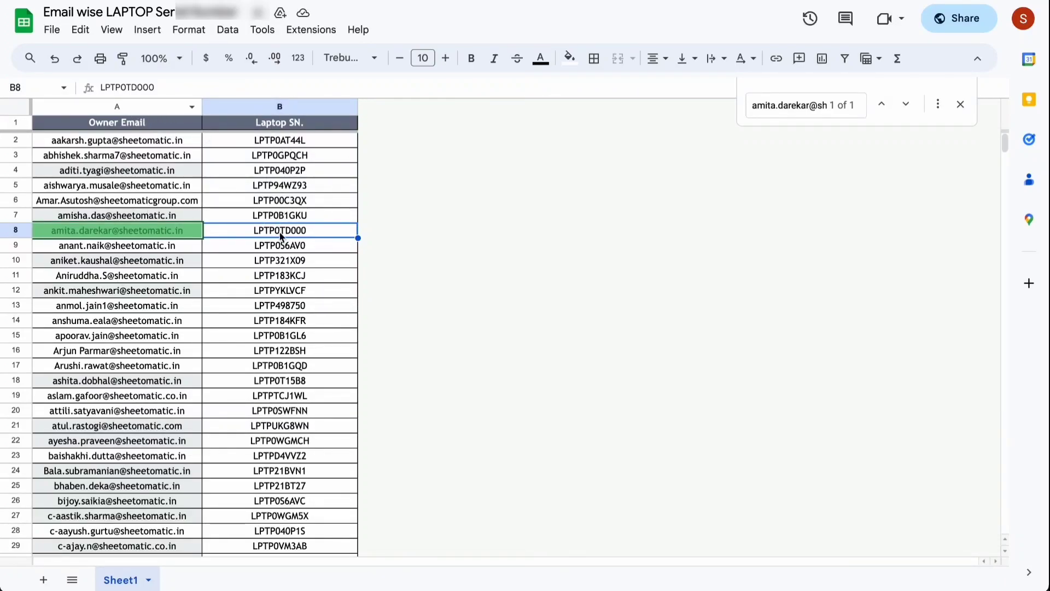
key(ctrl+Tab)
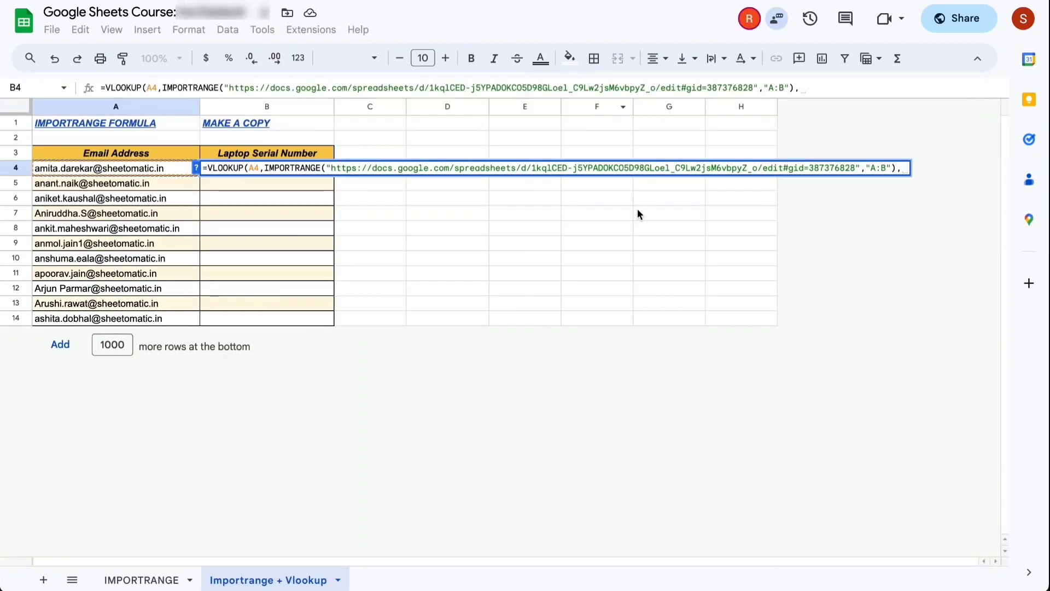
text(2,0))
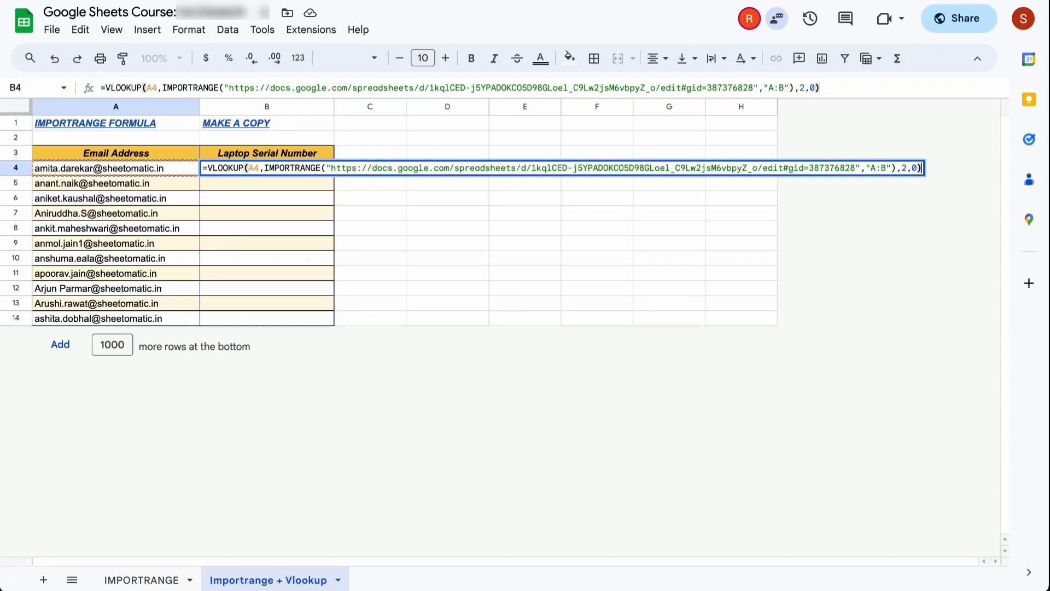
key(Return)
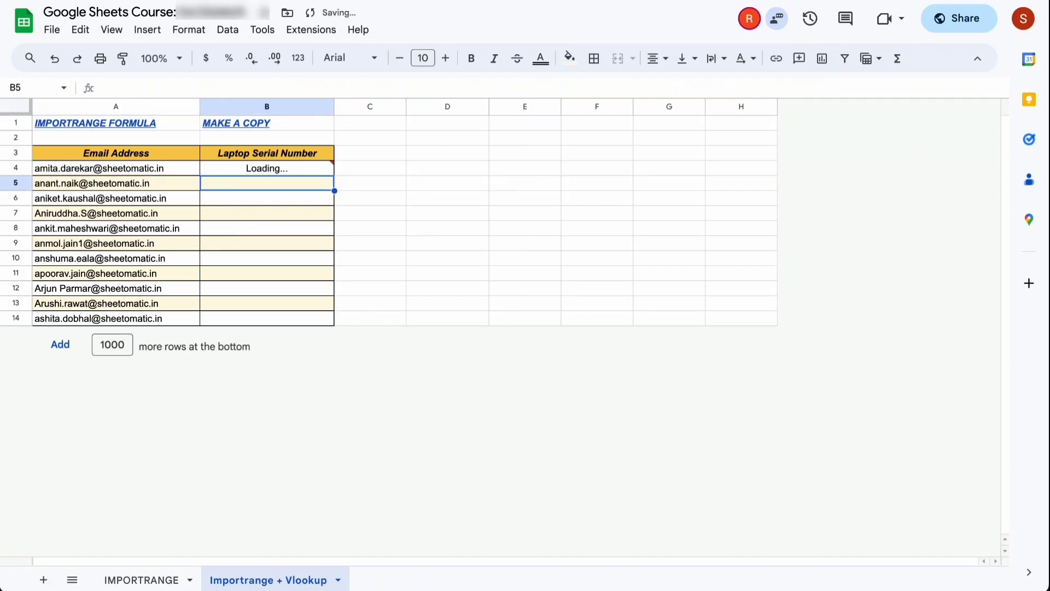
- Fill the VLOOKUP formula from B4 down through B14 and check the copied formulas
key(Up)
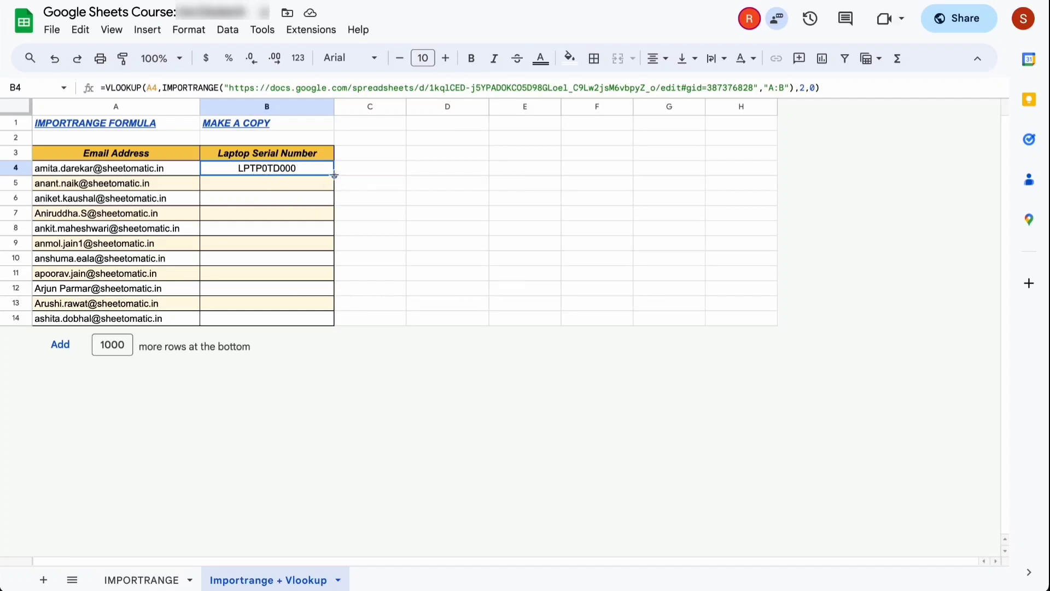
drag(334, 175, 338, 322)
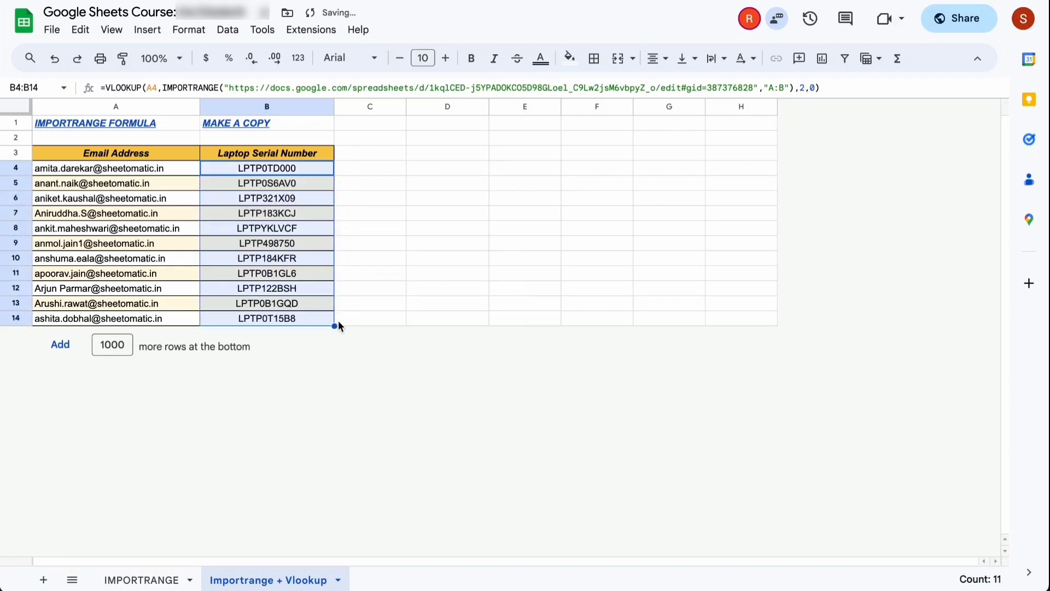
click(293, 198)
click(294, 244)
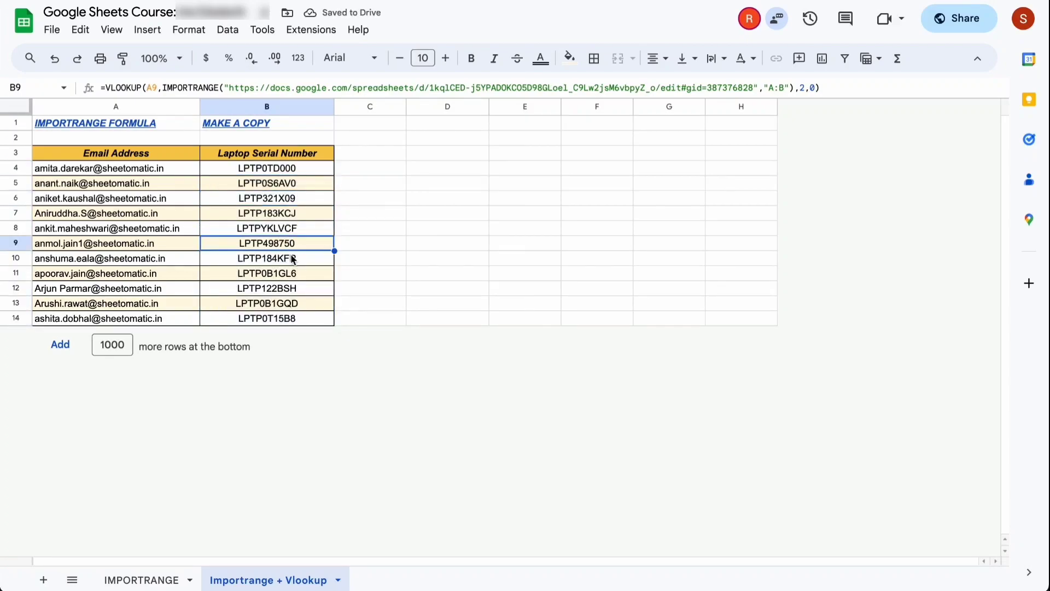
click(292, 273)
- Search the source workbook for the email address in A11 and compare its serial number with the lookup result in B11
click(141, 273)
key(ctrl+c)
click(382, 1)
click(245, 291)
key(ctrl+f)
key(ctrl+v)
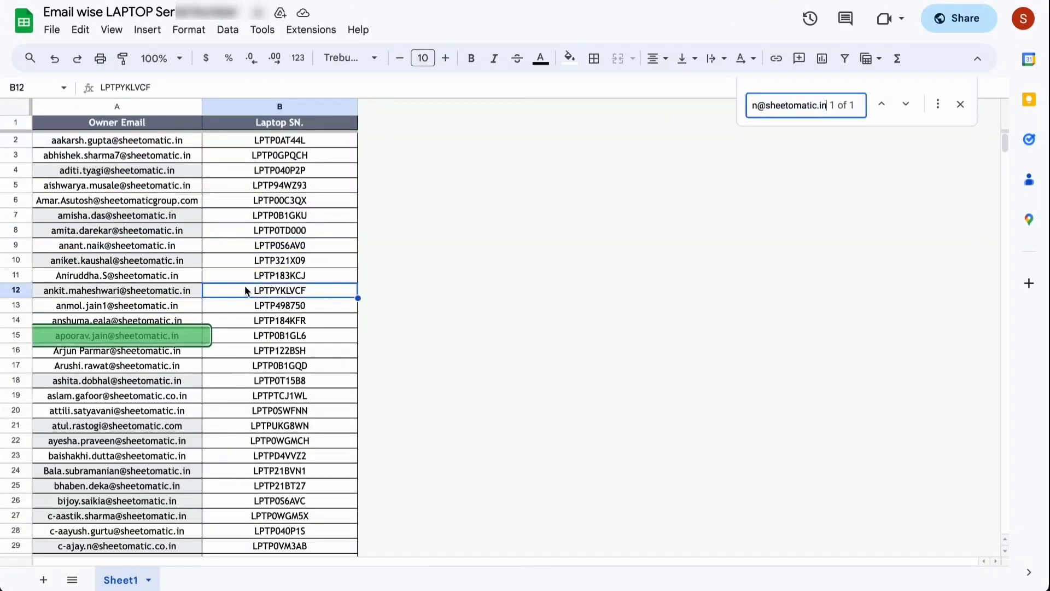
click(277, 335)
key(ctrl+c)
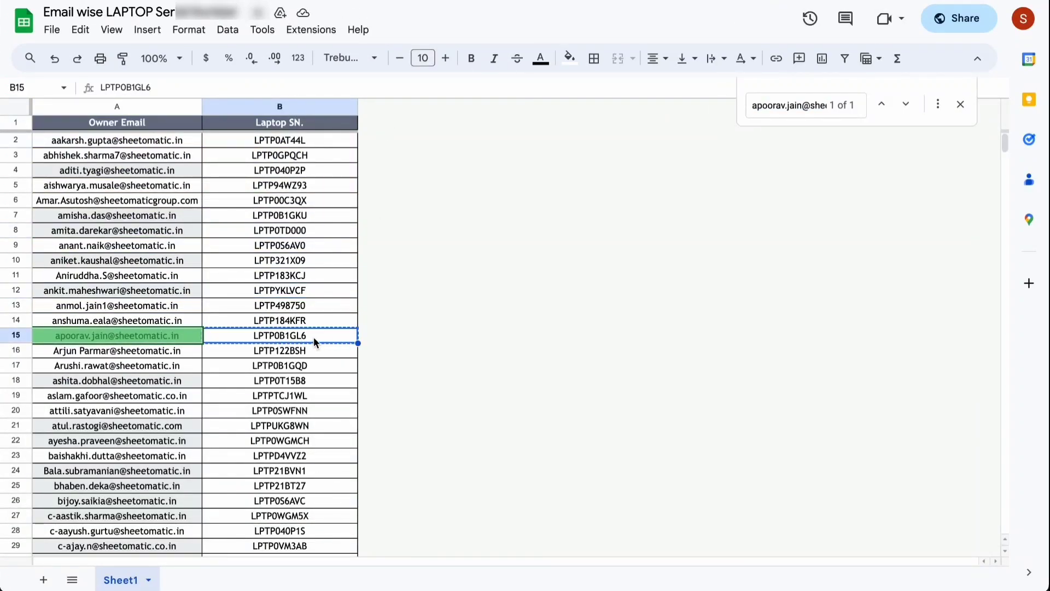
click(268, 1)
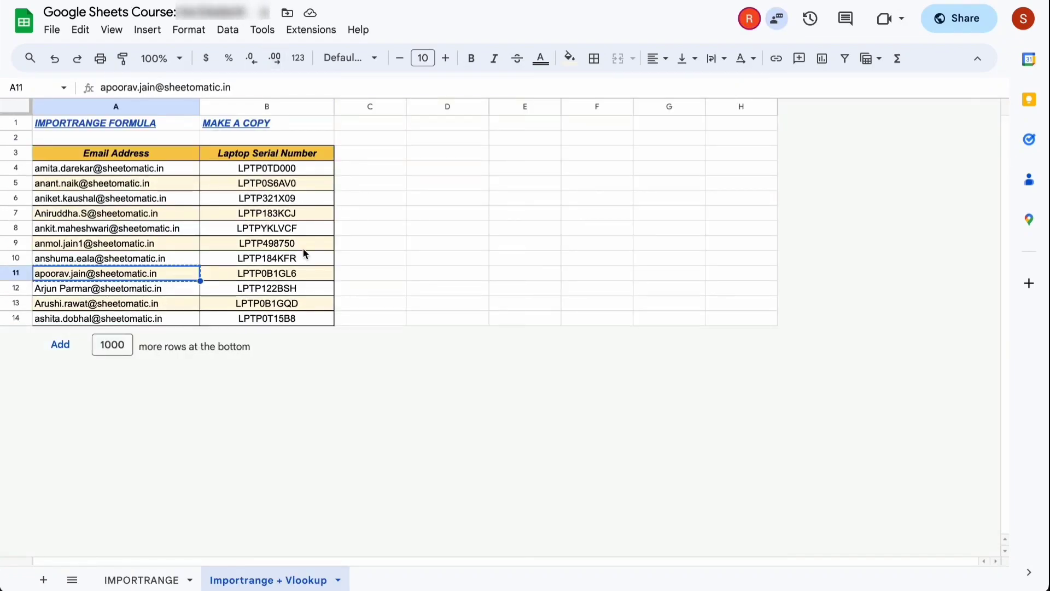
click(296, 278)
key(Escape)
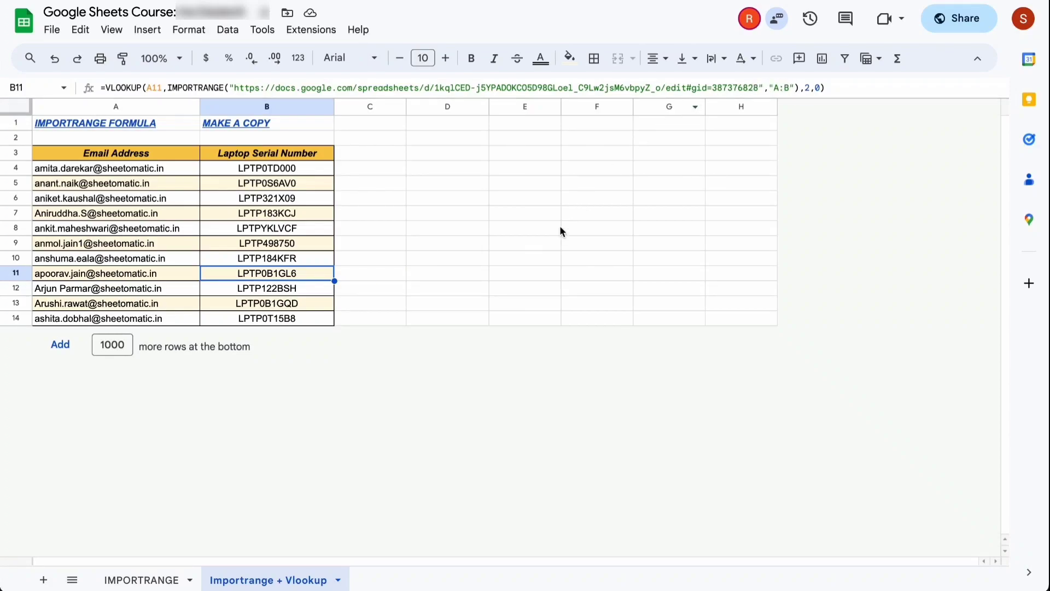
click(782, 88)
key(Delete)
key(Delete)
text(2)
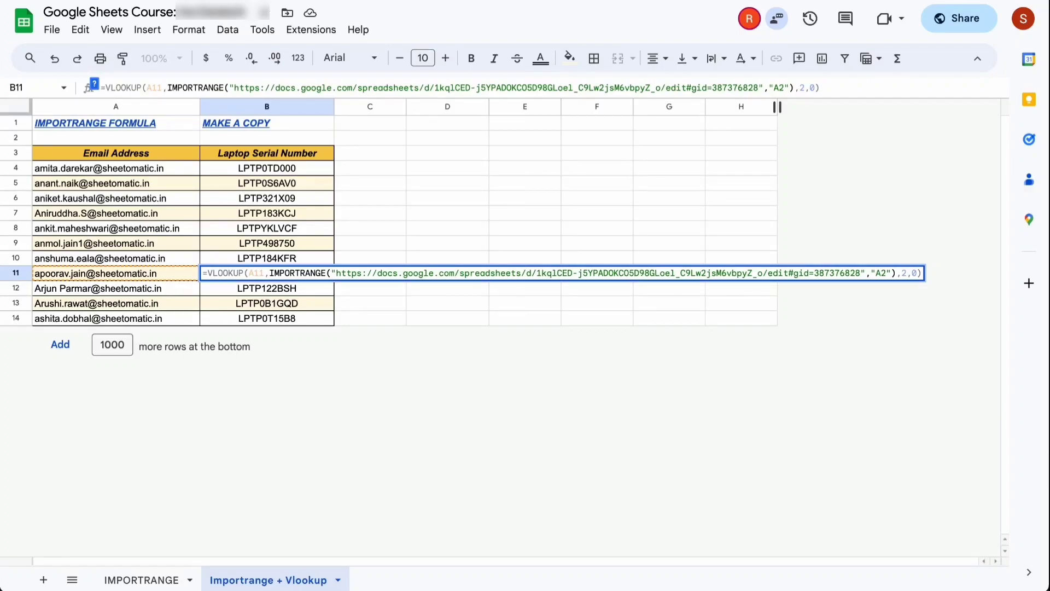
key(Escape)
click(301, 167)
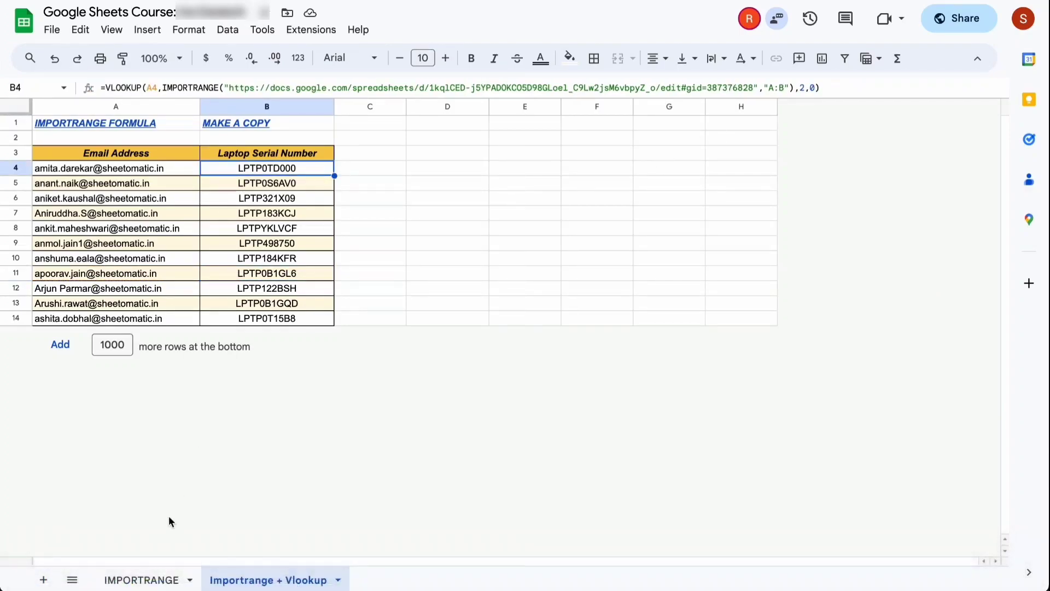
- On the IMPORTRANGE sheet, limit the A4 formula's source range to the single cell "Sheet1!A2"
click(141, 580)
click(141, 170)
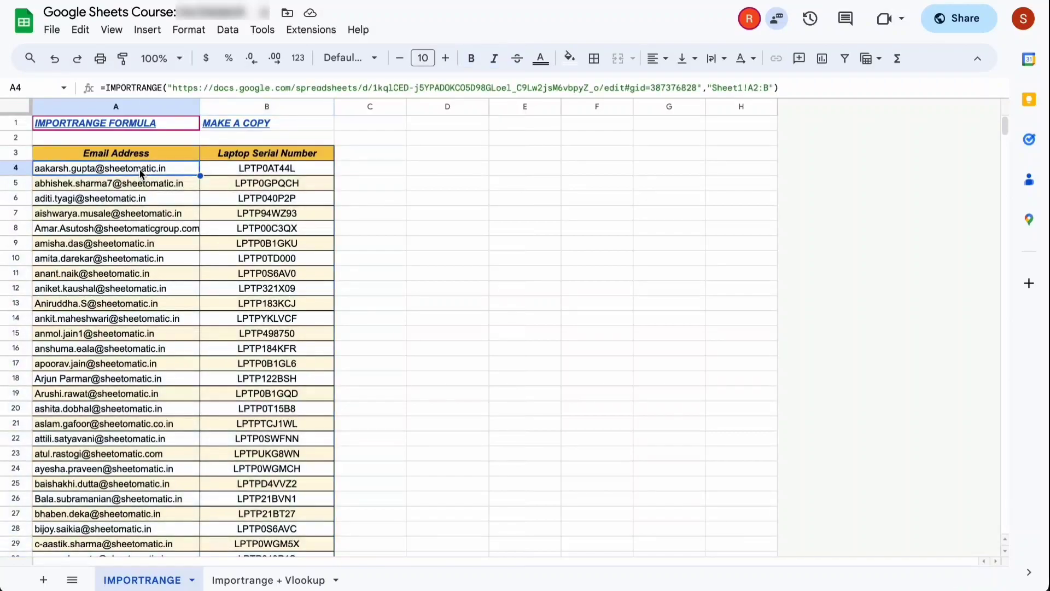
click(769, 88)
key(BackSpace)
key(BackSpace)
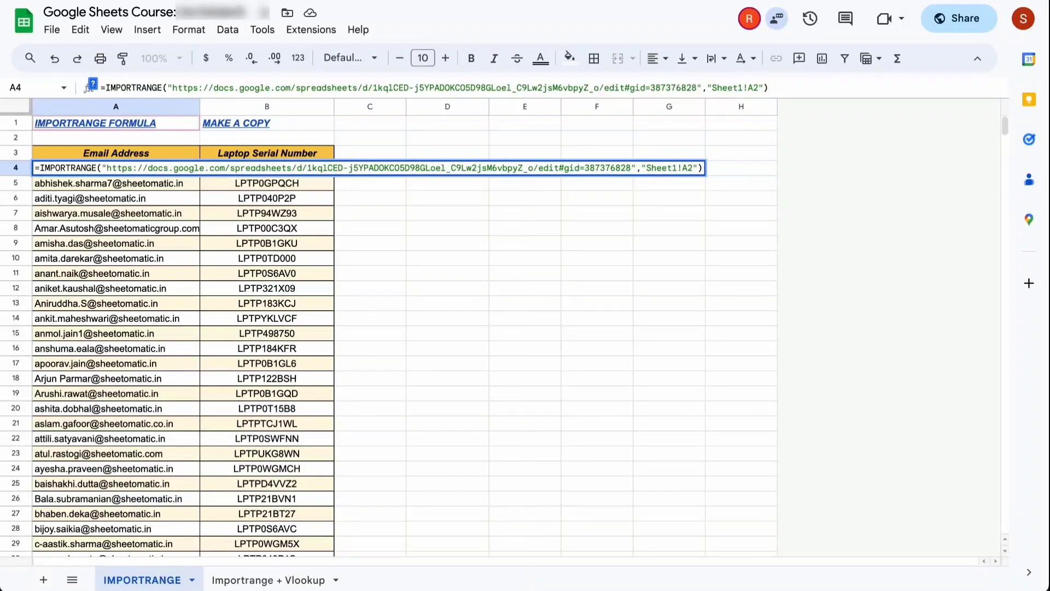
key(Return)
key(Up)
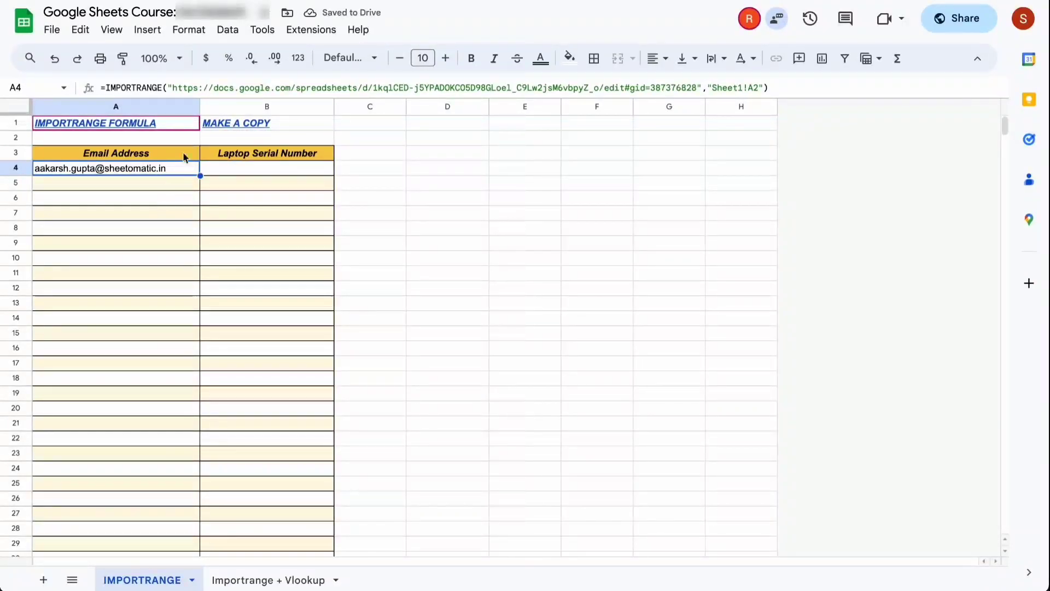
- Review the source URL in the A4 formula and restore its imported range to "Sheet1!A2:B"
drag(507, 87, 316, 88)
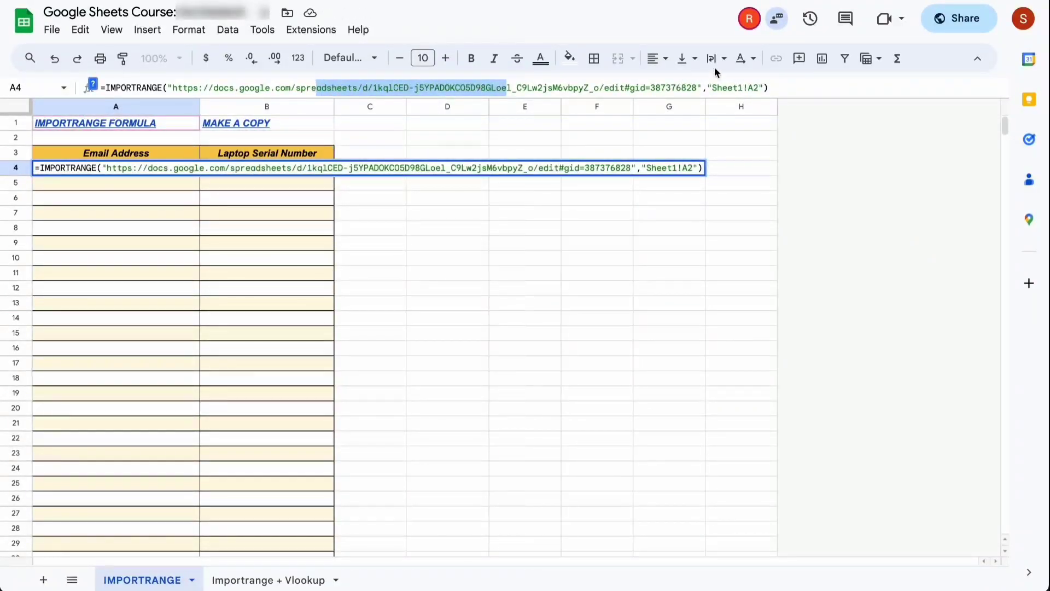
click(775, 85)
key(Escape)
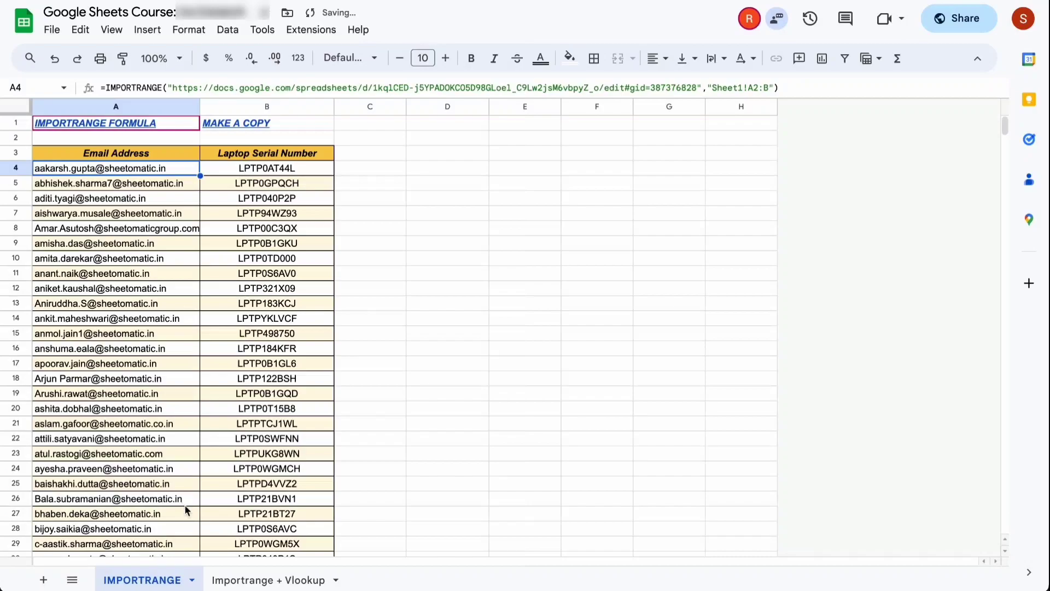
- On the Importrange + Vlookup sheet, examine the lookup email in A4 and the full VLOOKUP with IMPORTRANGE formula in B4
click(240, 580)
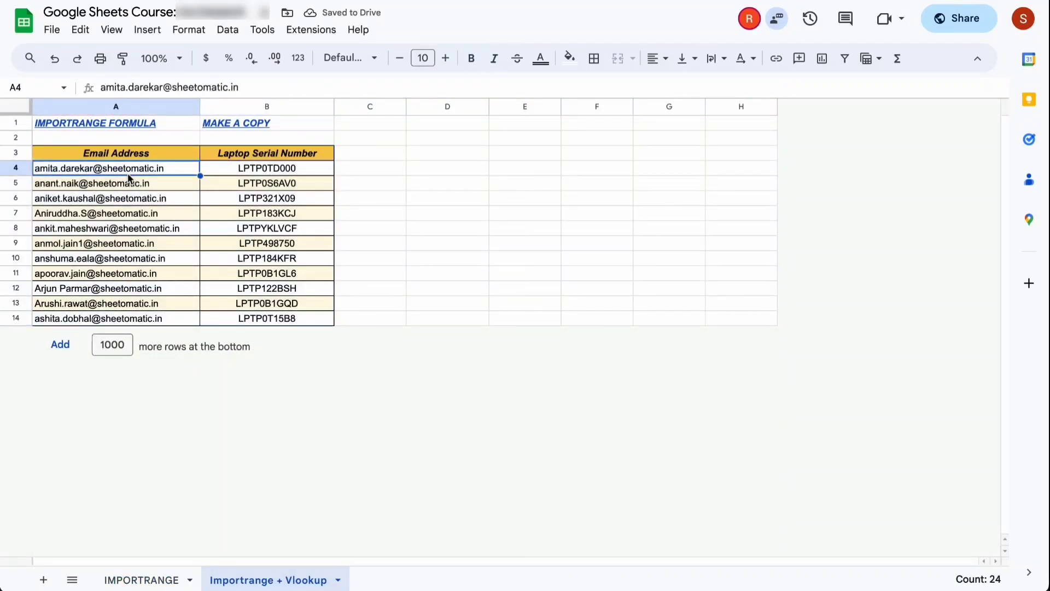
click(264, 172)
click(165, 172)
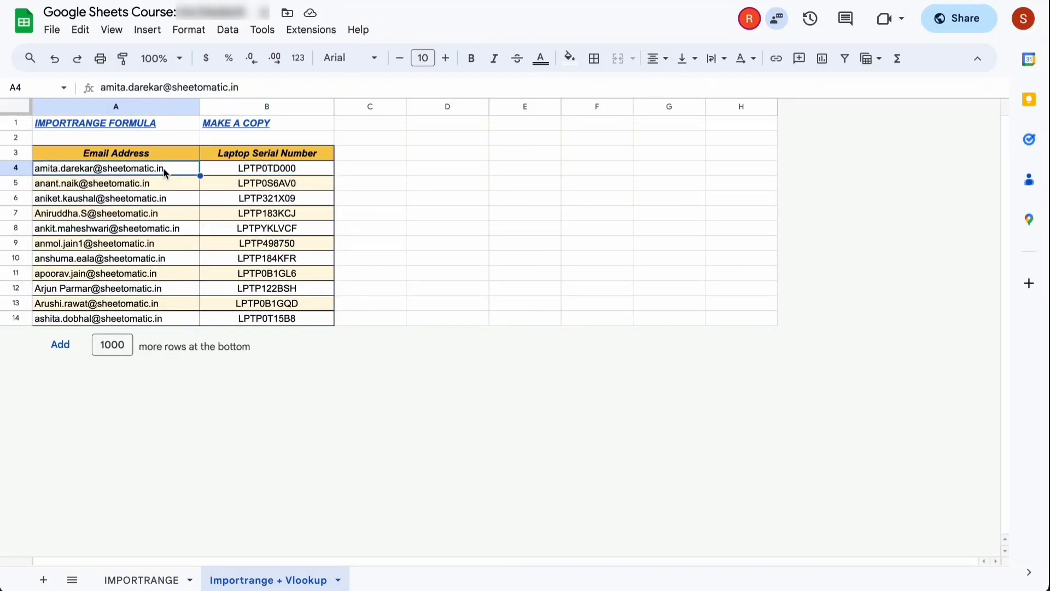
mouse_move(165, 172)
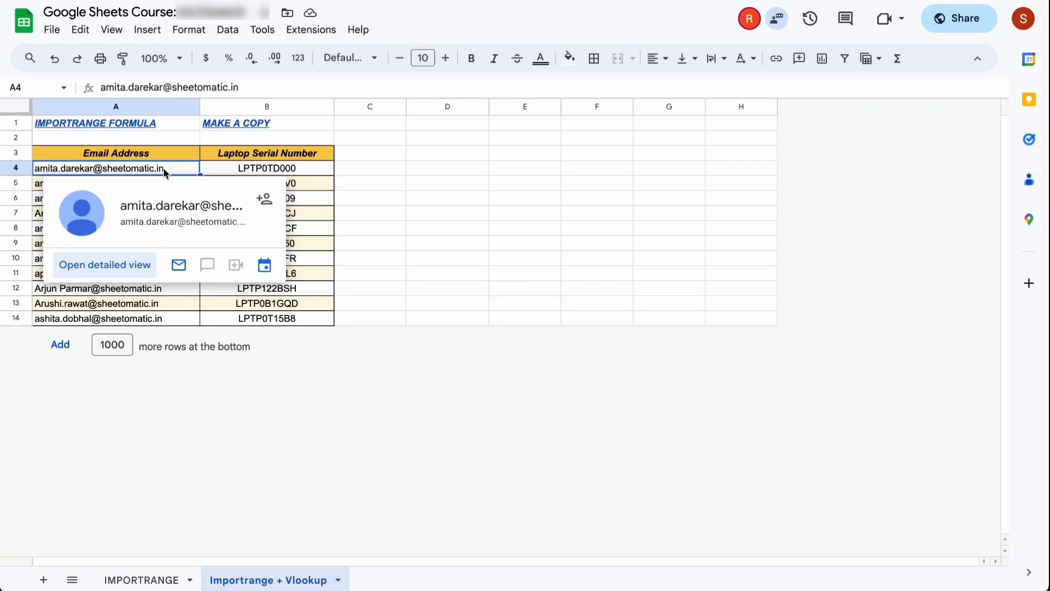
click(232, 169)
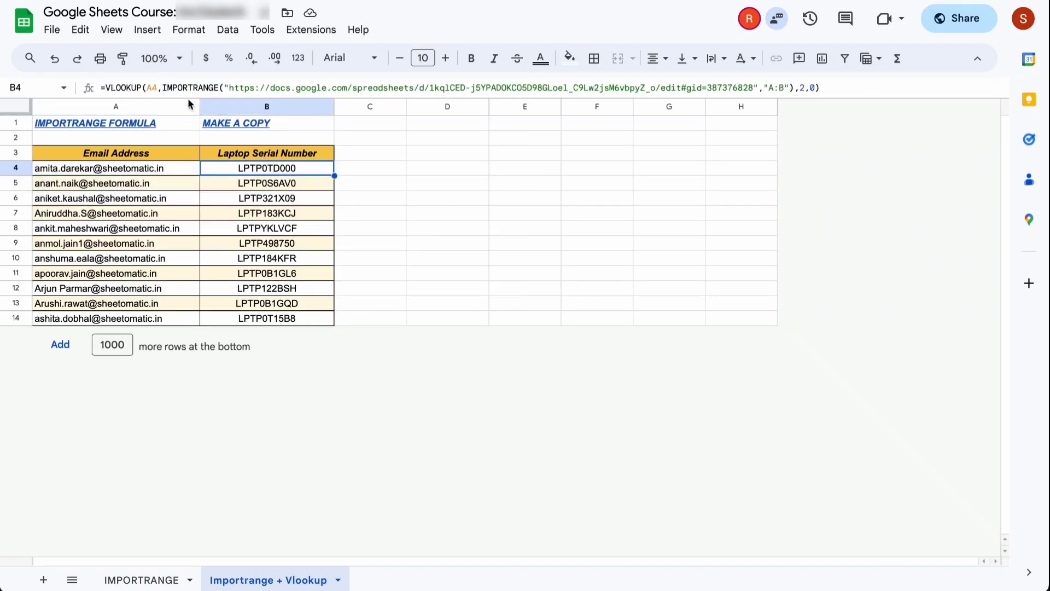
drag(213, 99, 214, 118)
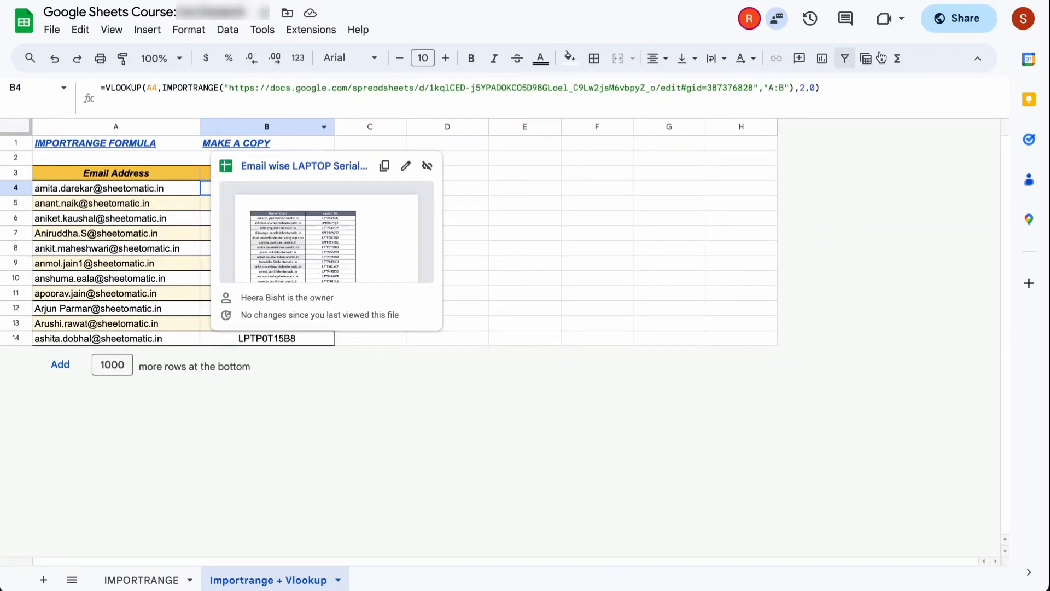
drag(820, 89, 86, 96)
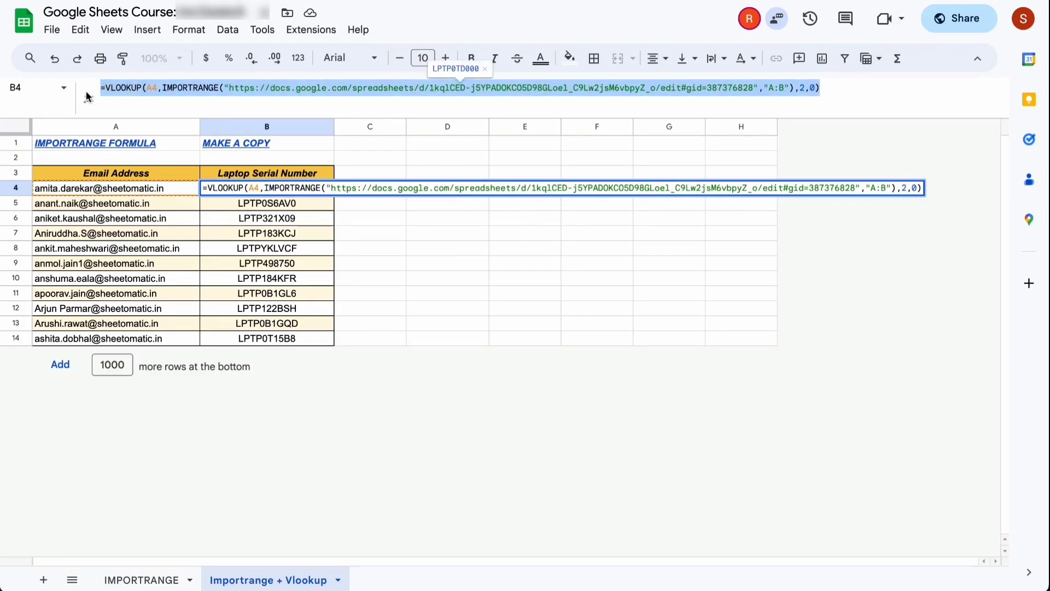
click(334, 112)
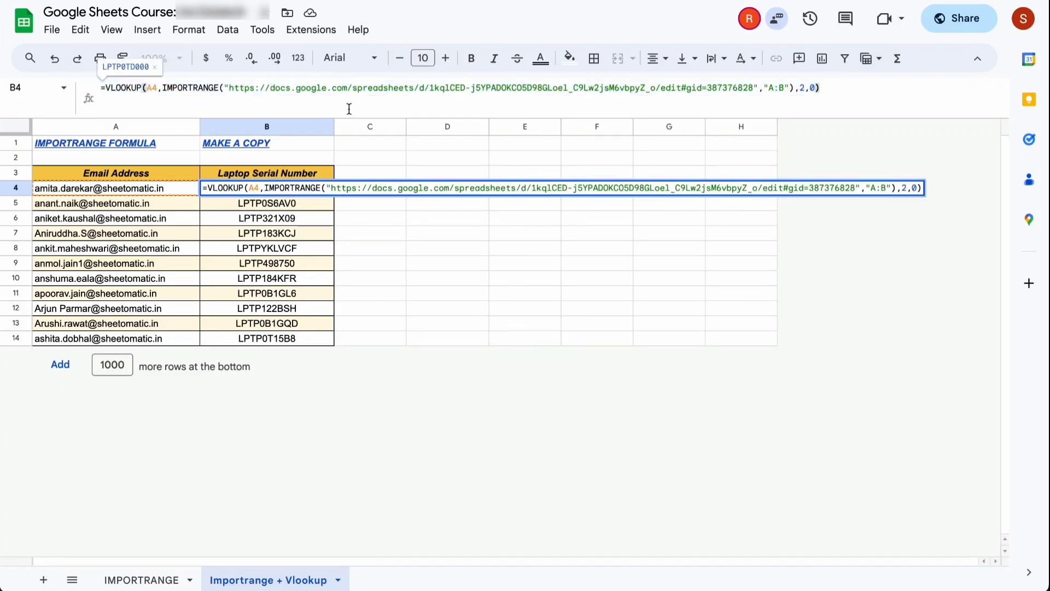